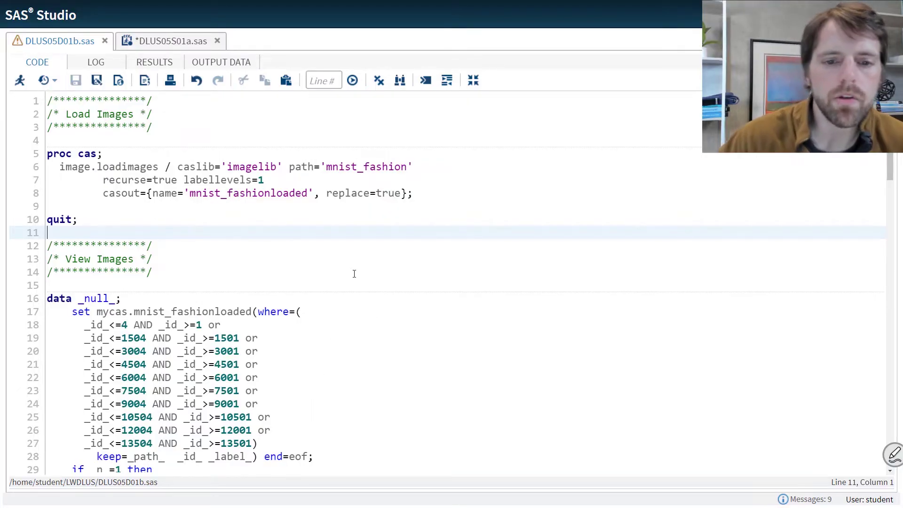
Highlight the image-loading step and the data step displaying sample class0–class2 images
left_click_drag(78, 219, 47, 166)
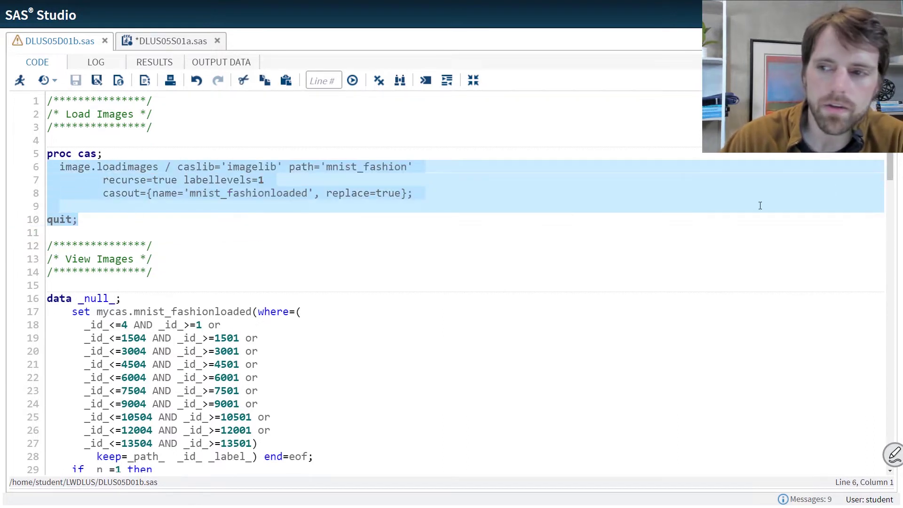
scroll(517, 223, "down", 3)
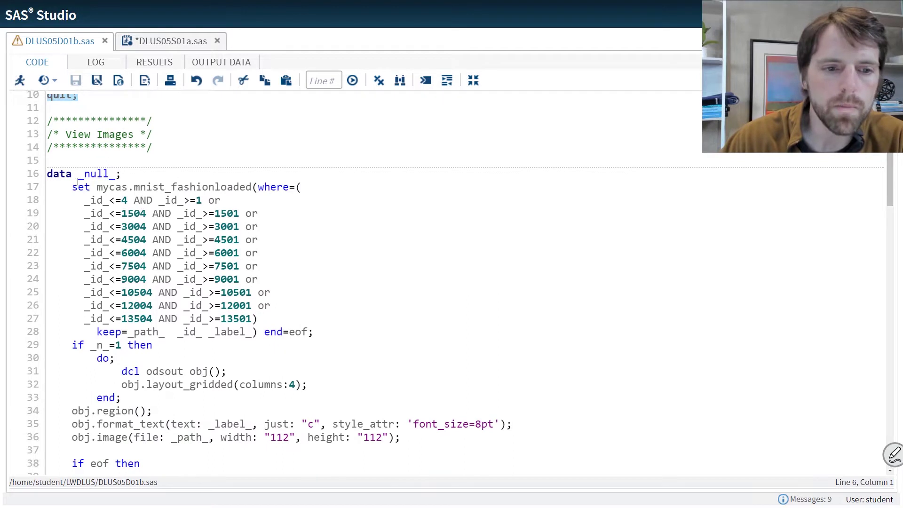
left_click_drag(29, 175, 47, 398)
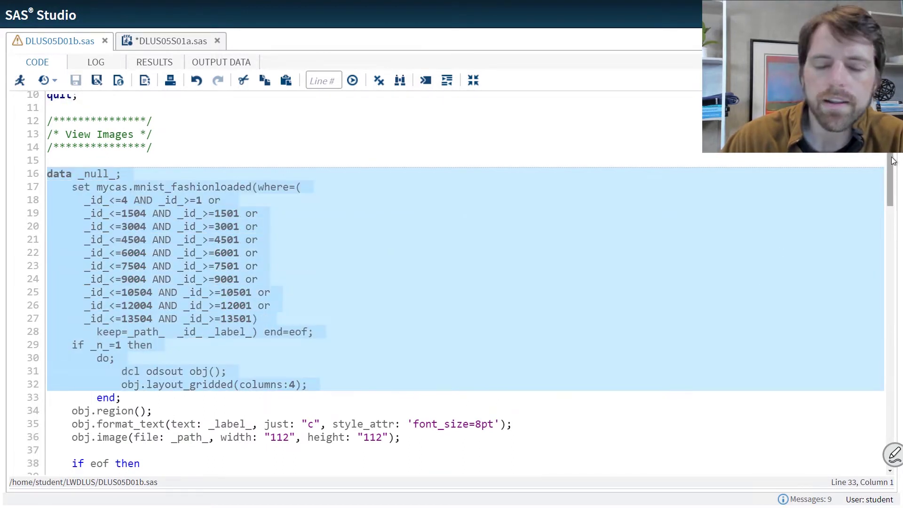
scroll(893, 165, "down", 2)
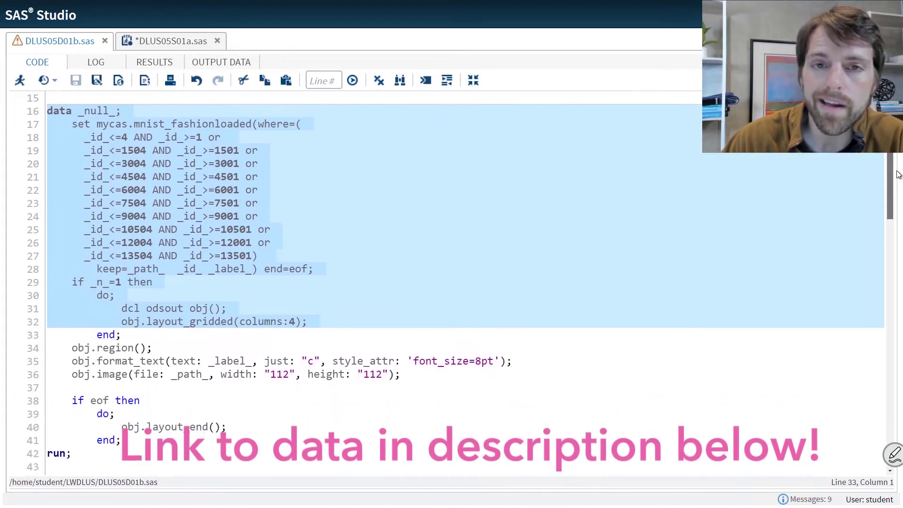
scroll(898, 174, "down", 3)
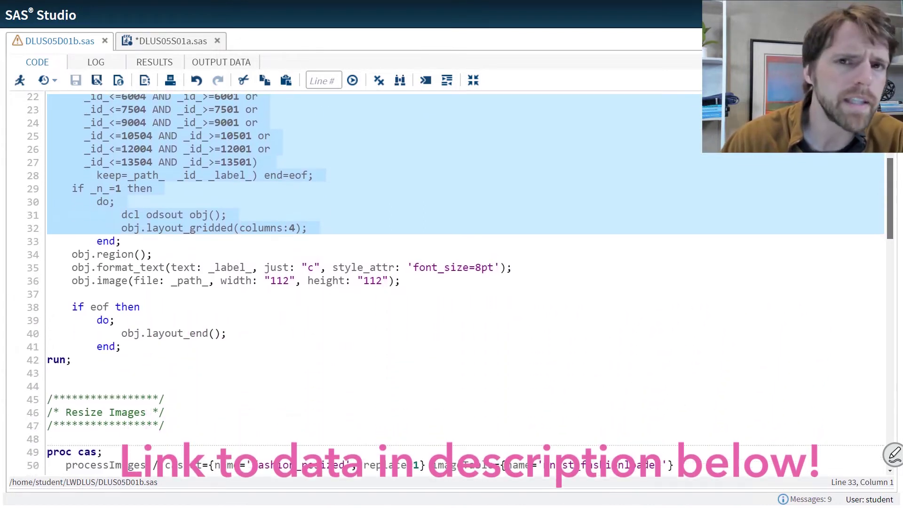
scroll(852, 241, "down", 2)
scroll(852, 240, "down", 2)
scroll(852, 241, "down", 2)
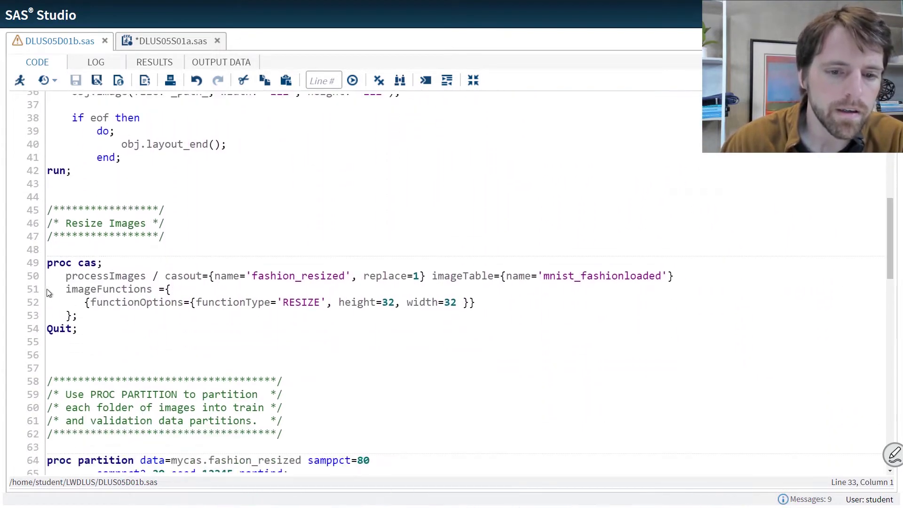
Highlight the 32x32 resize, 80/20 PROC PARTITION and fashionShuffled shuffle steps
left_click_drag(36, 266, 36, 333)
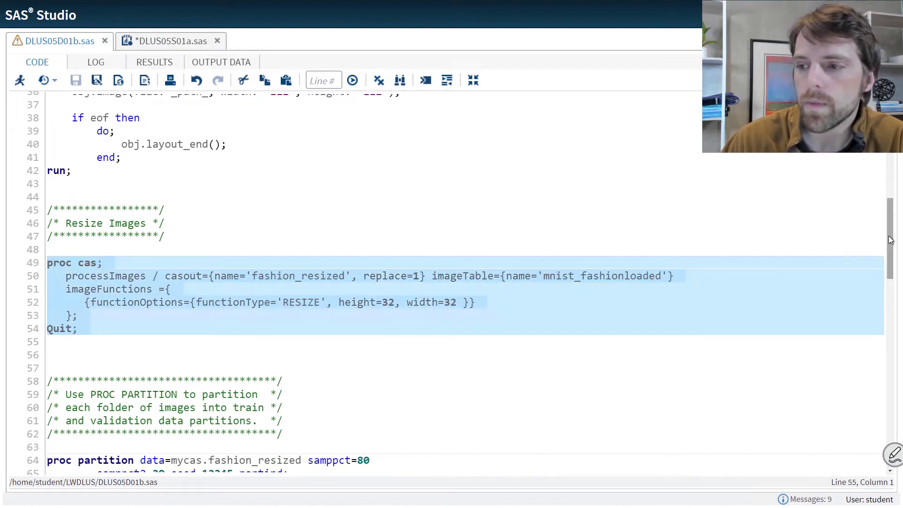
left_click_drag(891, 240, 895, 284)
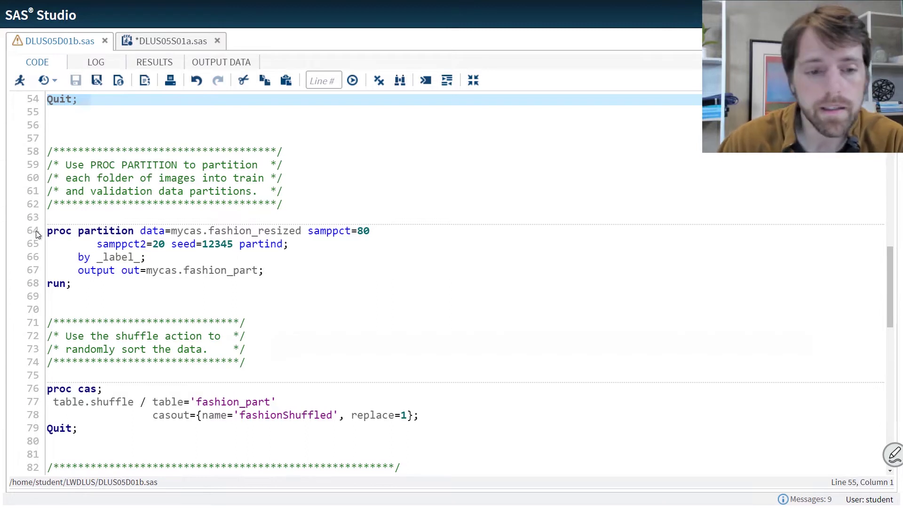
left_click_drag(36, 231, 37, 285)
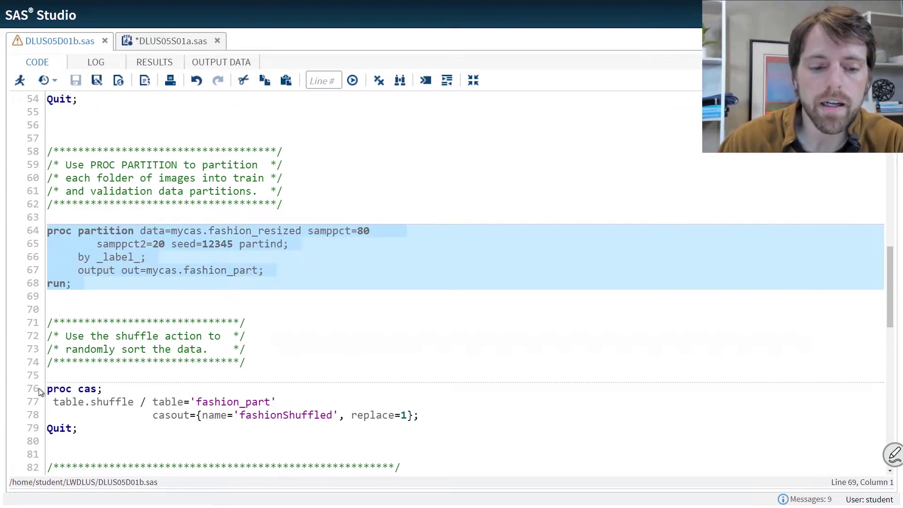
left_click_drag(40, 391, 38, 428)
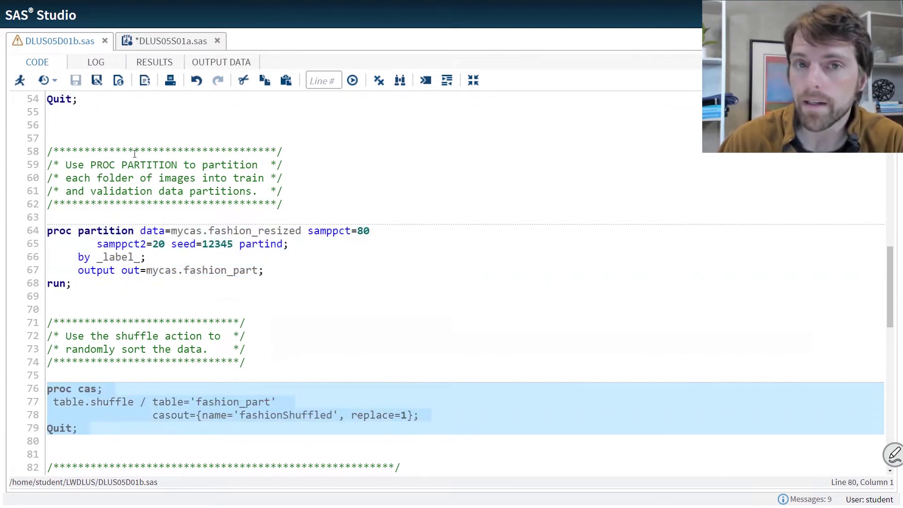
Review the sample-image grid and PARTITION table output, then bring up DLUS05S01a.sas
left_click(153, 65)
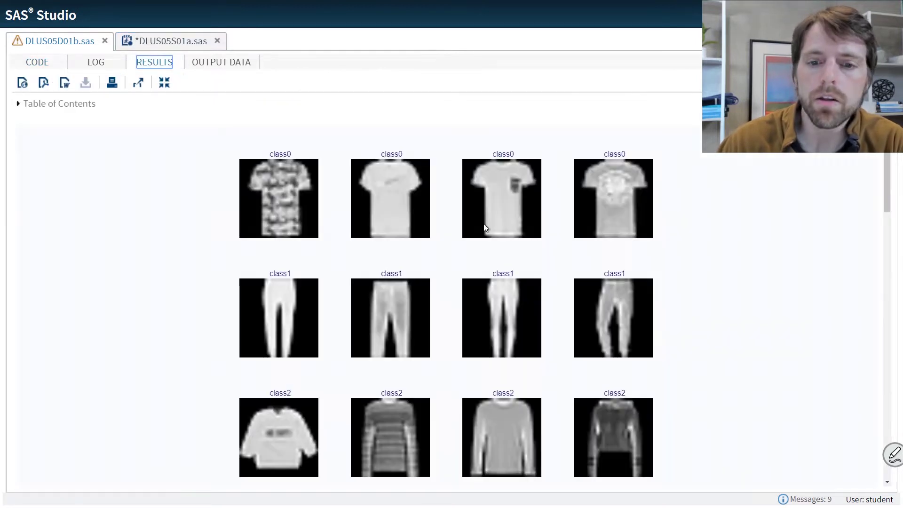
scroll(424, 171, "down", 1)
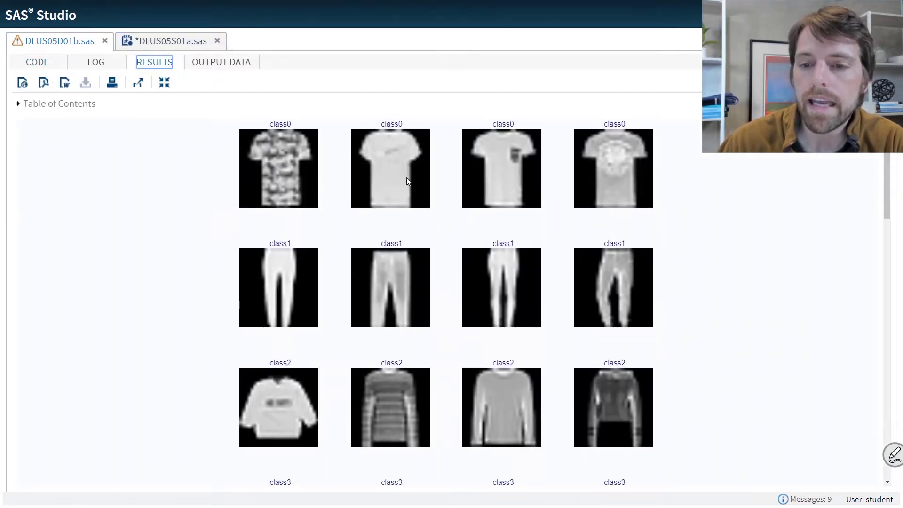
mouse_move(887, 155)
left_mouse_down()
mouse_move(899, 205)
mouse_move(900, 360)
left_mouse_up()
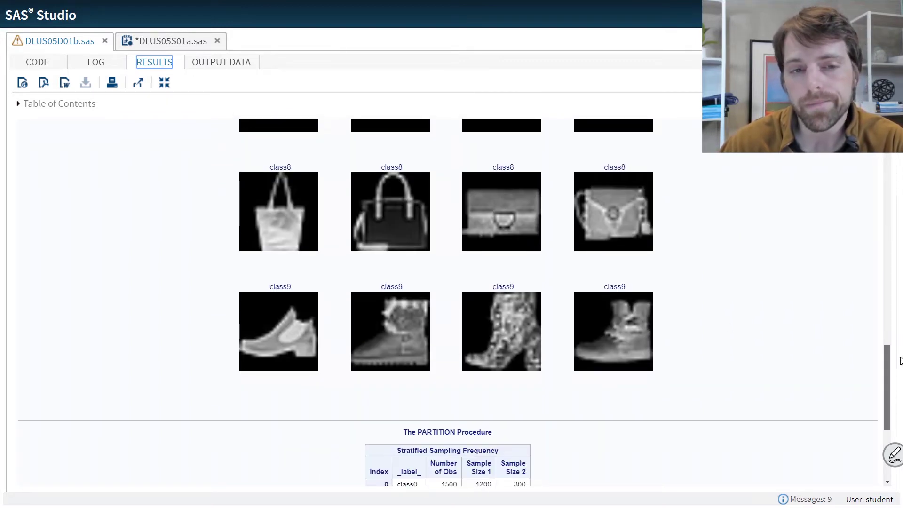
left_click(165, 42)
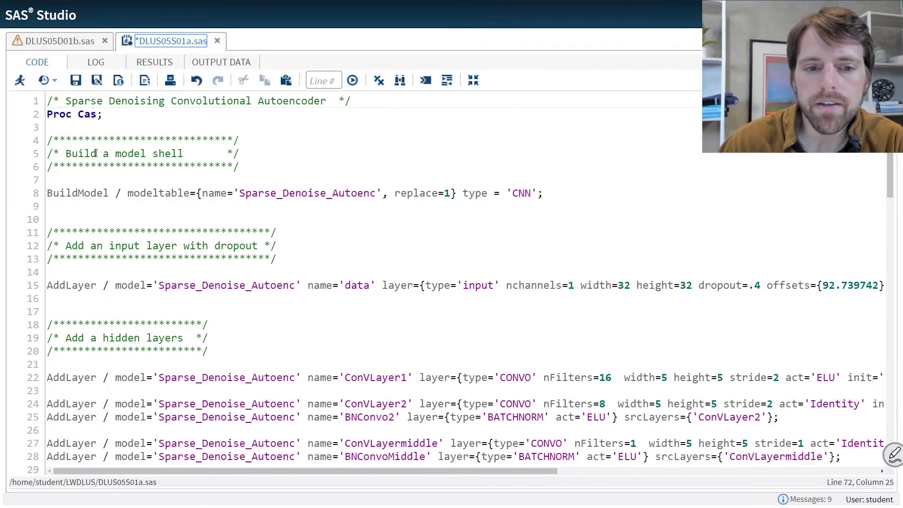
left_click(38, 117)
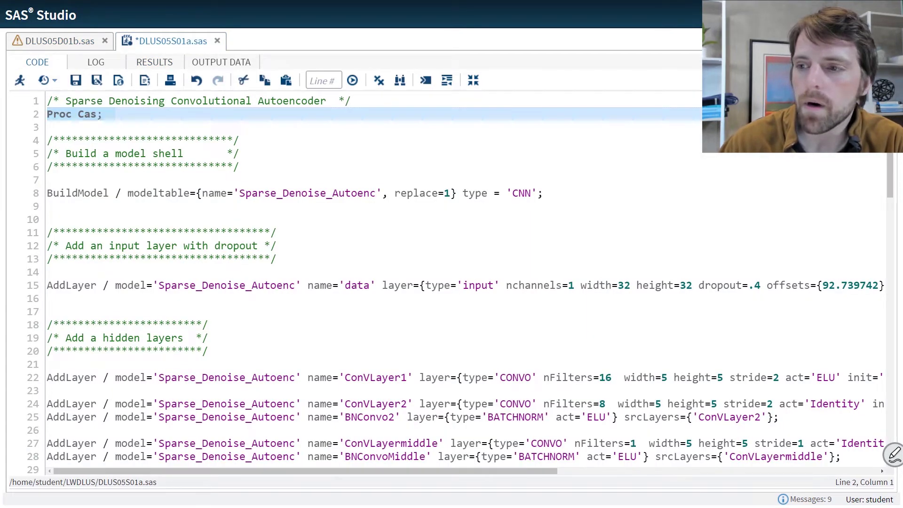
scroll(451, 283, "down", 1)
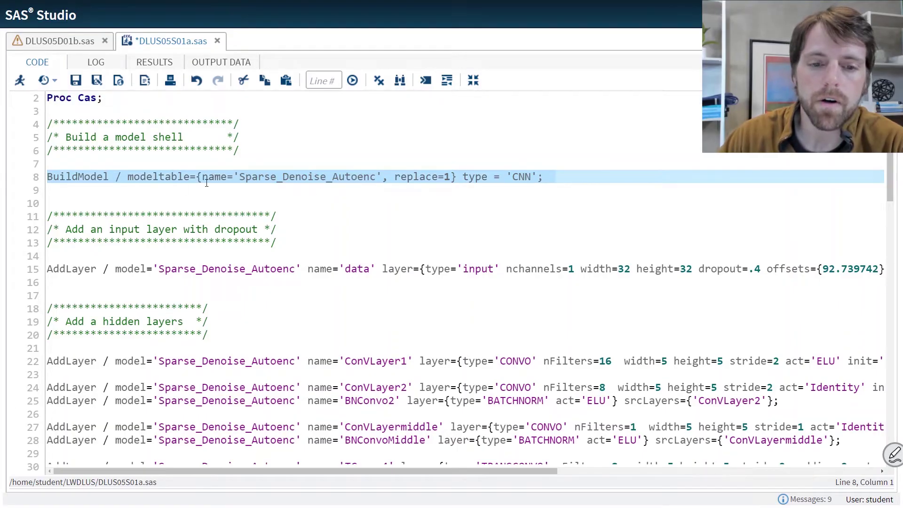
double_click(149, 175)
double_click(104, 176)
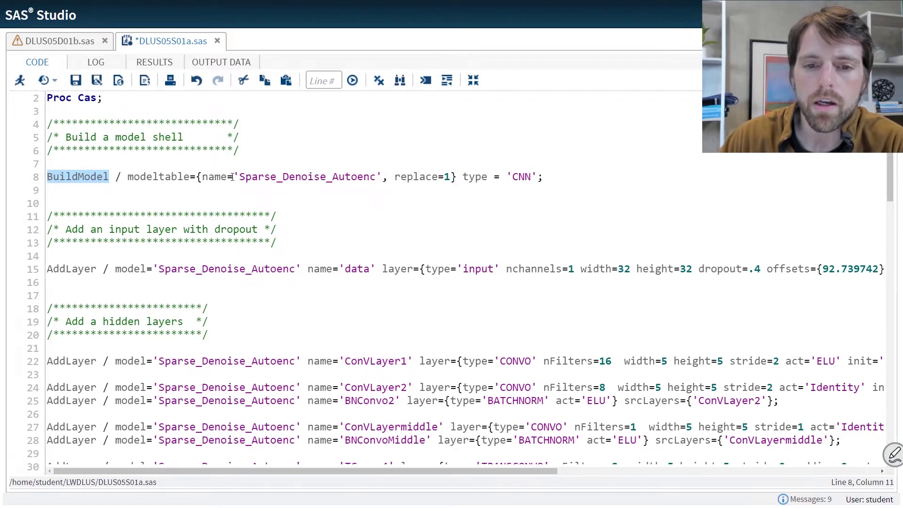
left_click(241, 177)
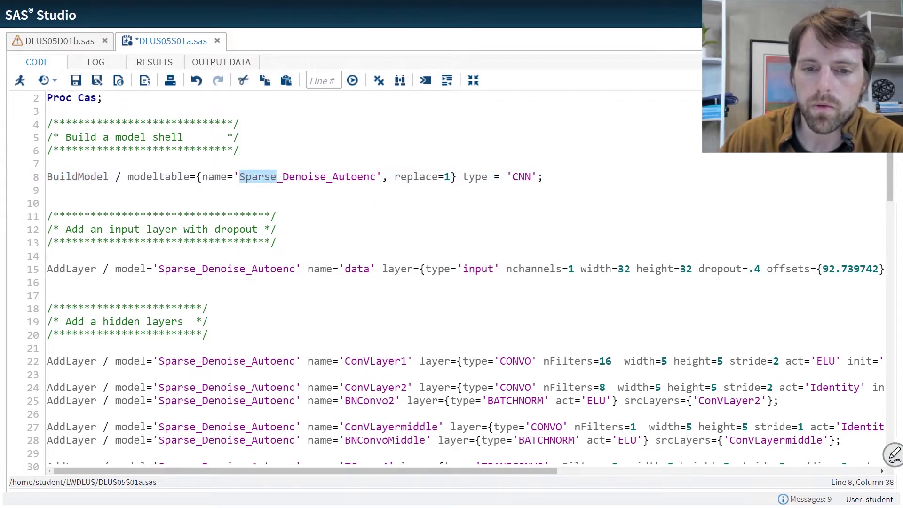
left_click_drag(372, 176, 378, 176)
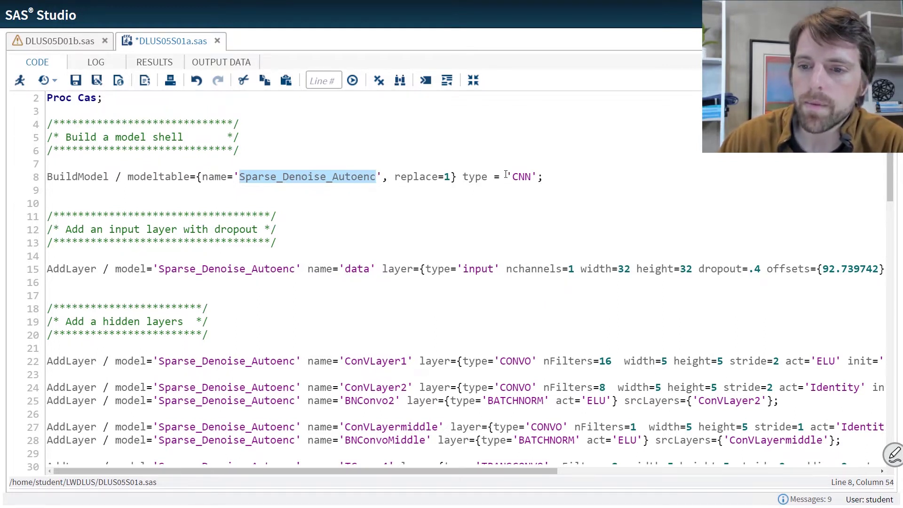
left_click_drag(505, 175, 541, 178)
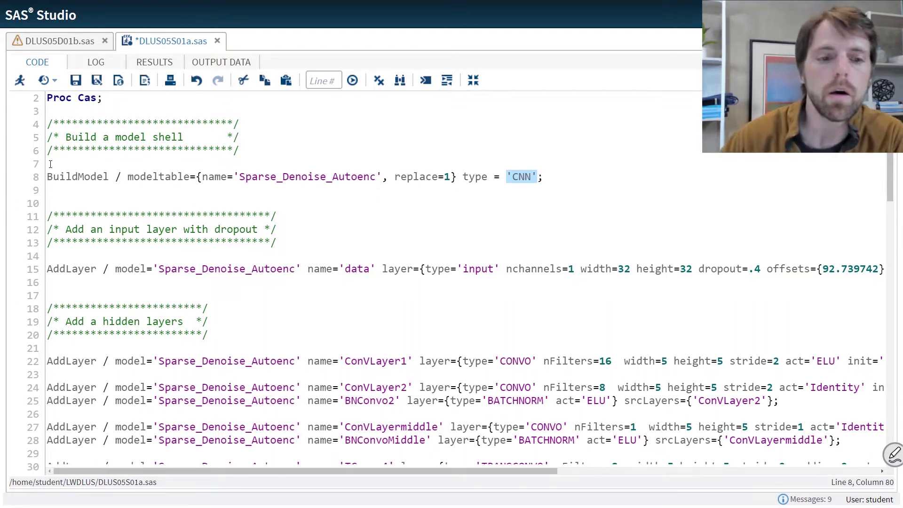
left_click(36, 273)
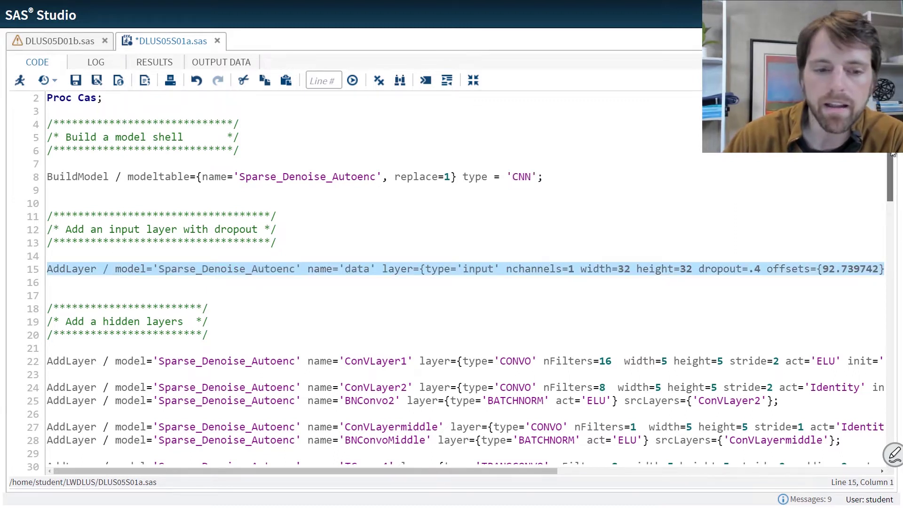
scroll(363, 261, "down", 1)
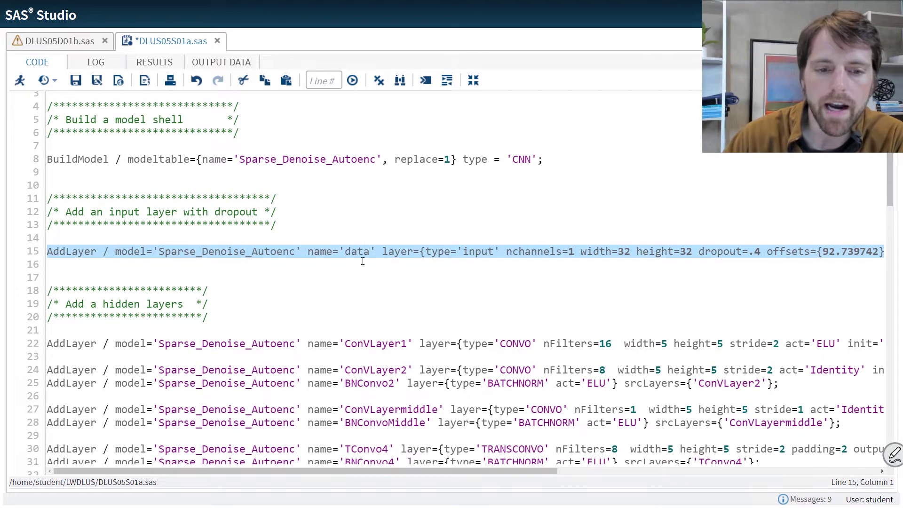
left_click(396, 251)
left_click_drag(463, 251, 481, 251)
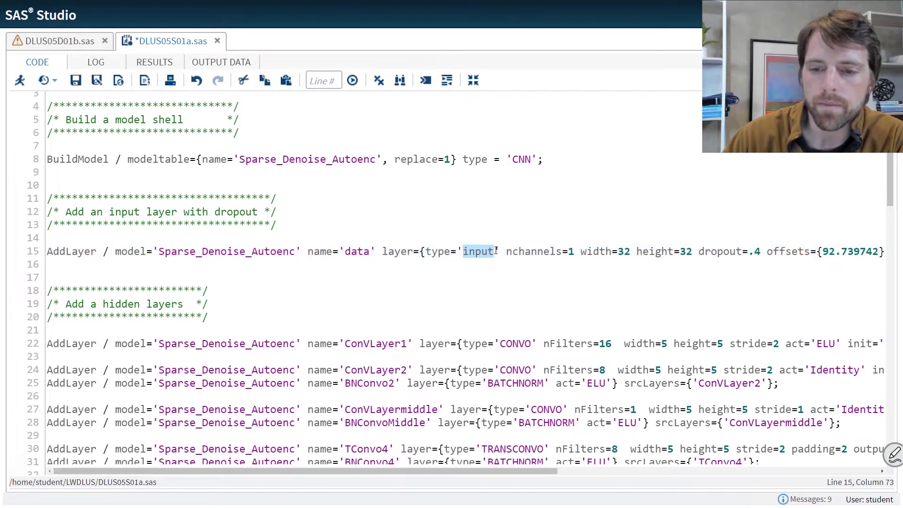
left_click_drag(383, 251, 419, 251)
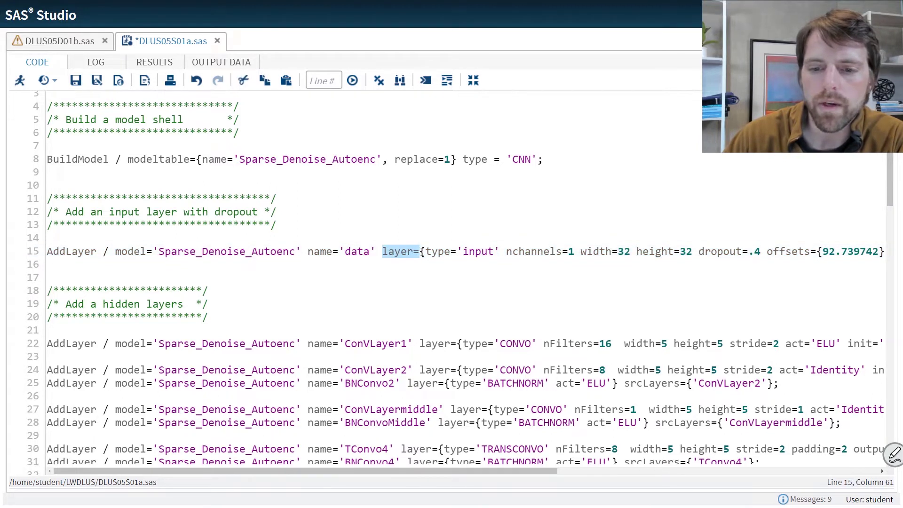
left_click(420, 251)
key("Right")
key("Right")
key("Right")
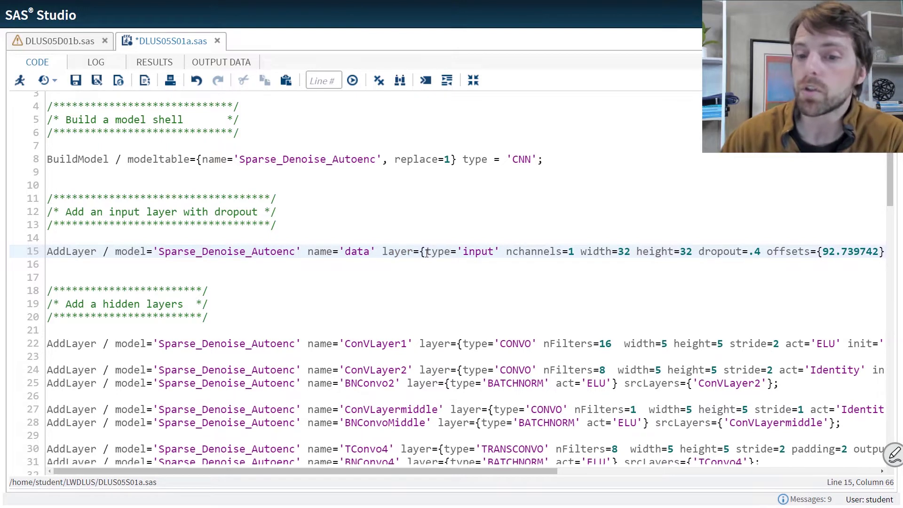
left_click_drag(425, 252, 442, 253)
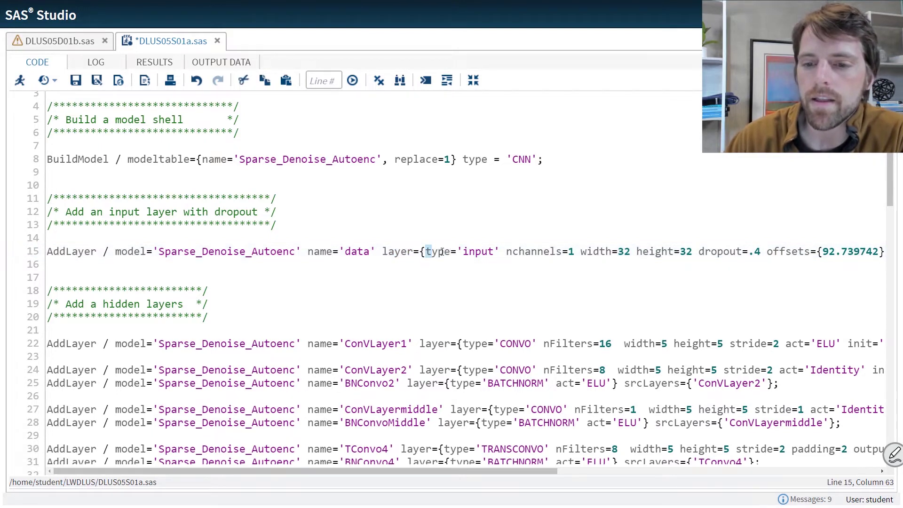
left_click(508, 252)
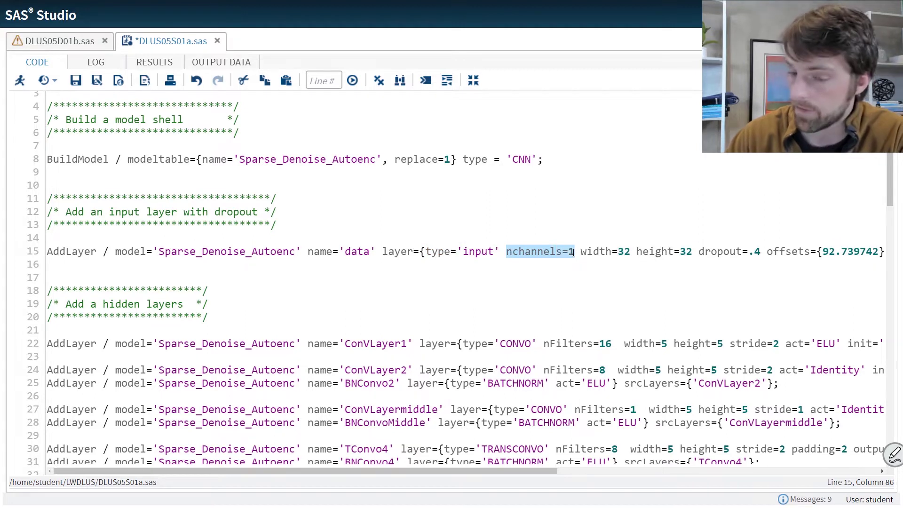
left_click_drag(631, 253, 591, 252)
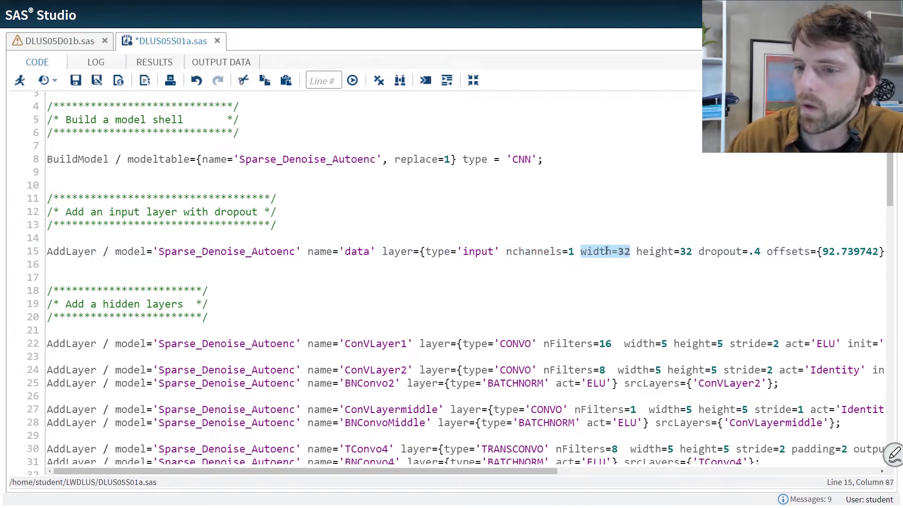
left_click_drag(691, 254, 644, 250)
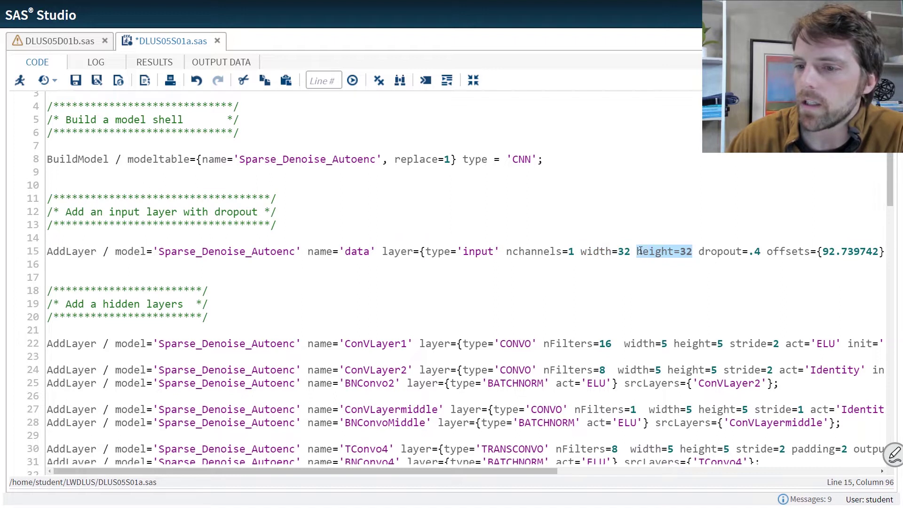
left_click_drag(700, 253, 713, 253)
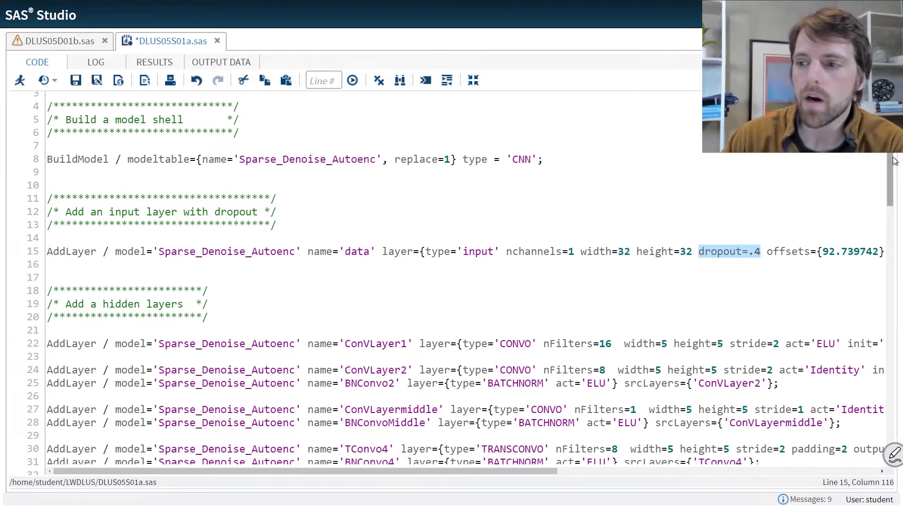
scroll(751, 212, "down", 1)
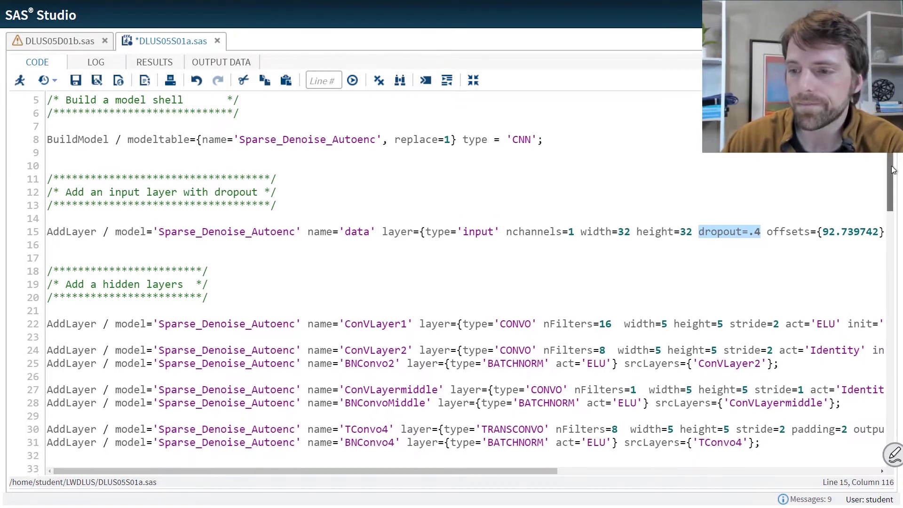
left_click_drag(761, 215, 752, 213)
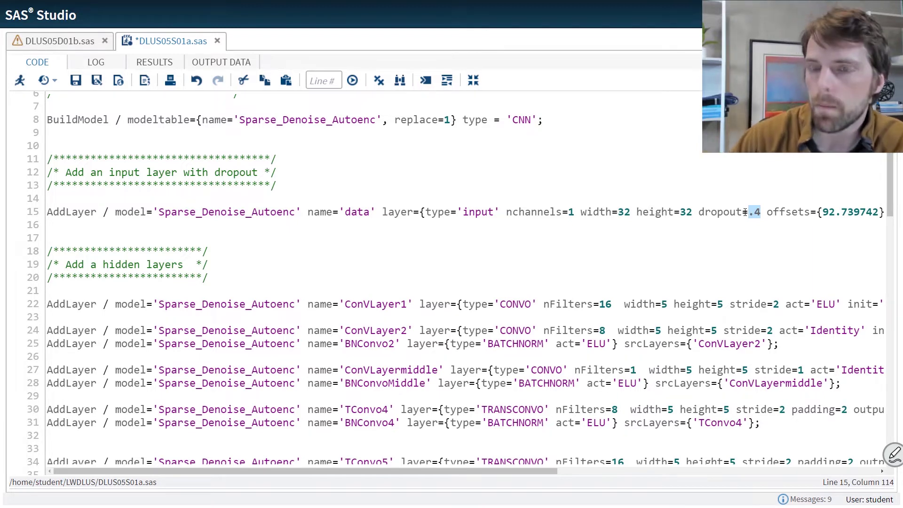
scroll(893, 188, "down", 1)
scroll(894, 188, "down", 3)
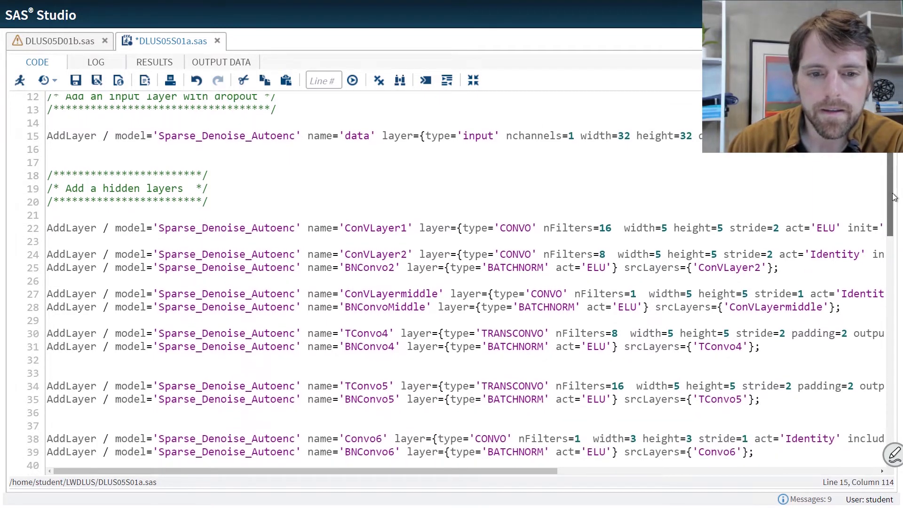
left_click(35, 230)
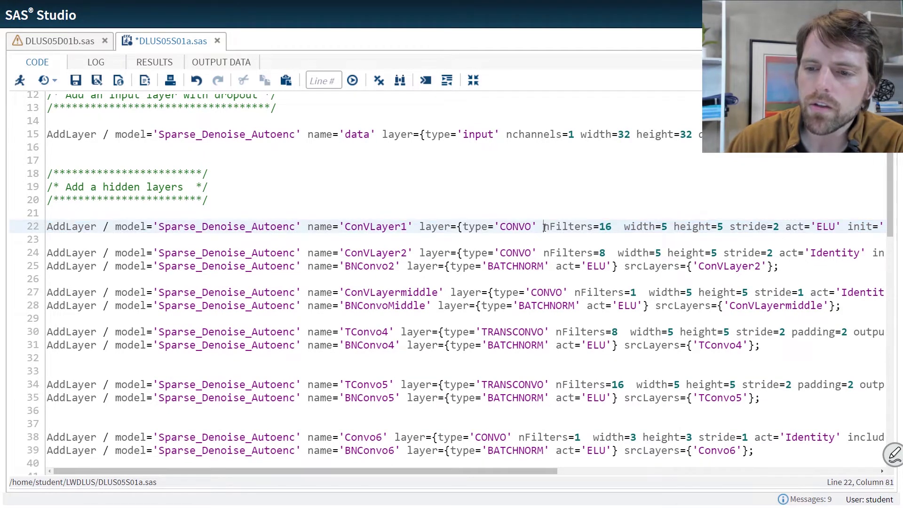
left_click_drag(543, 227, 617, 230)
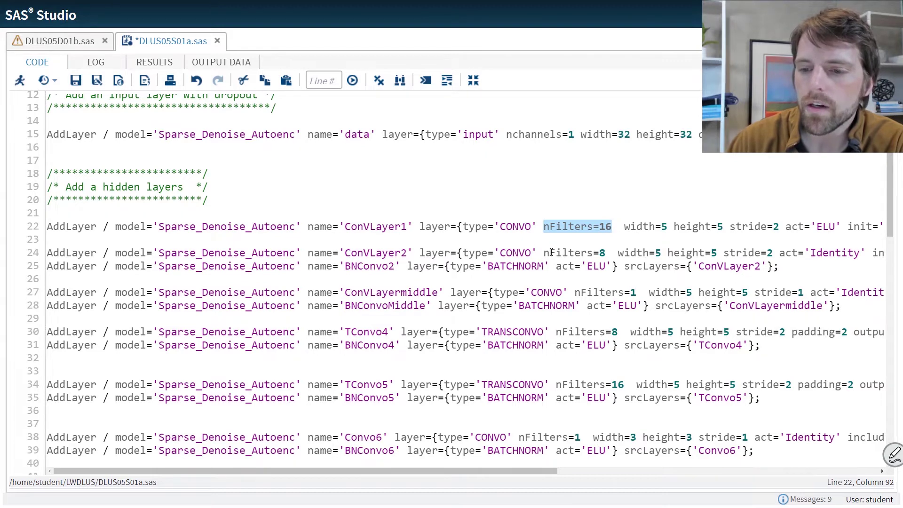
left_click_drag(543, 253, 601, 254)
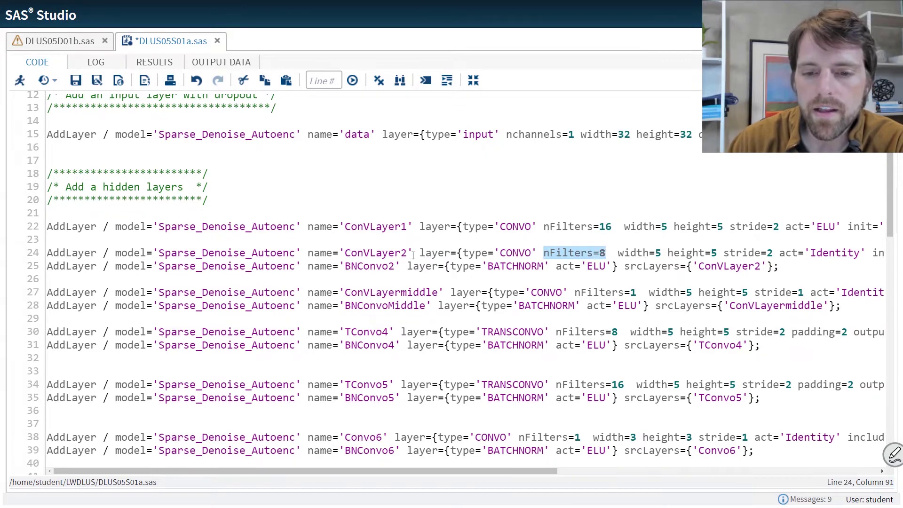
left_click_drag(36, 254, 32, 267)
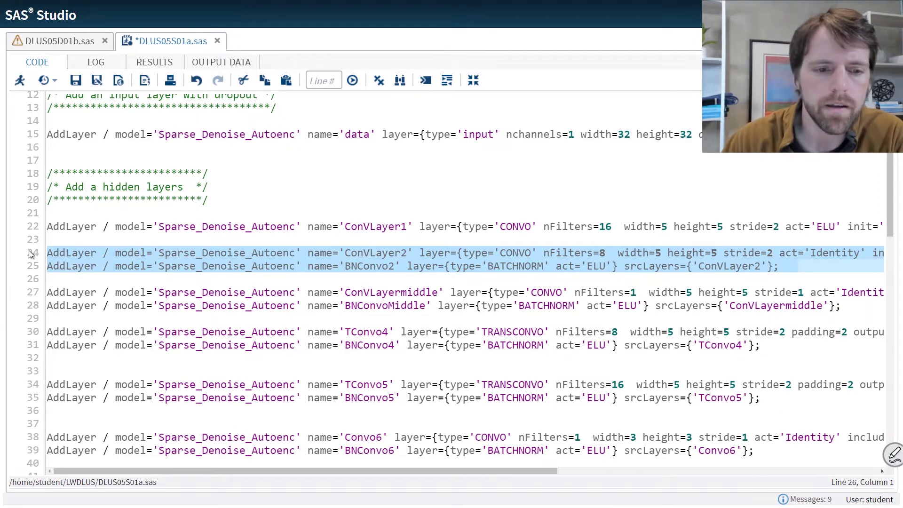
left_click(31, 254)
left_click(49, 253)
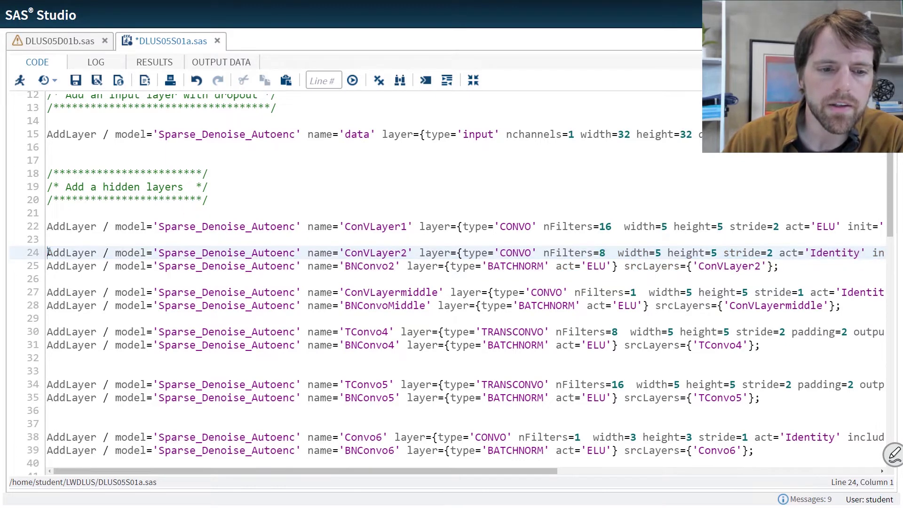
left_click_drag(159, 254, 252, 253)
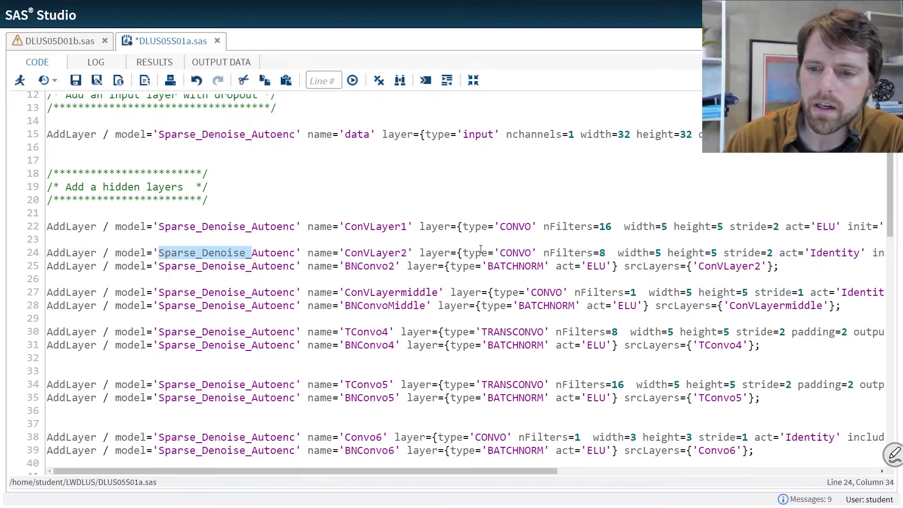
left_click_drag(465, 253, 533, 253)
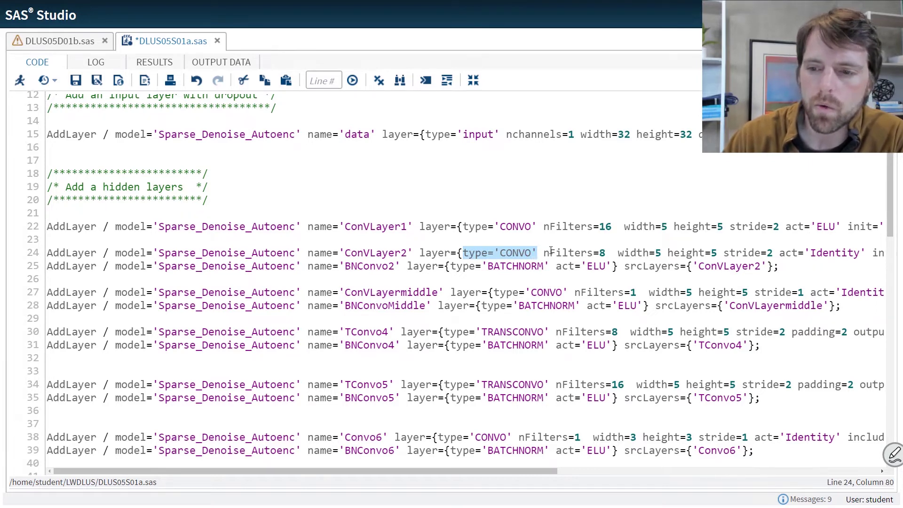
left_click_drag(544, 253, 606, 252)
left_click_drag(530, 469, 626, 463)
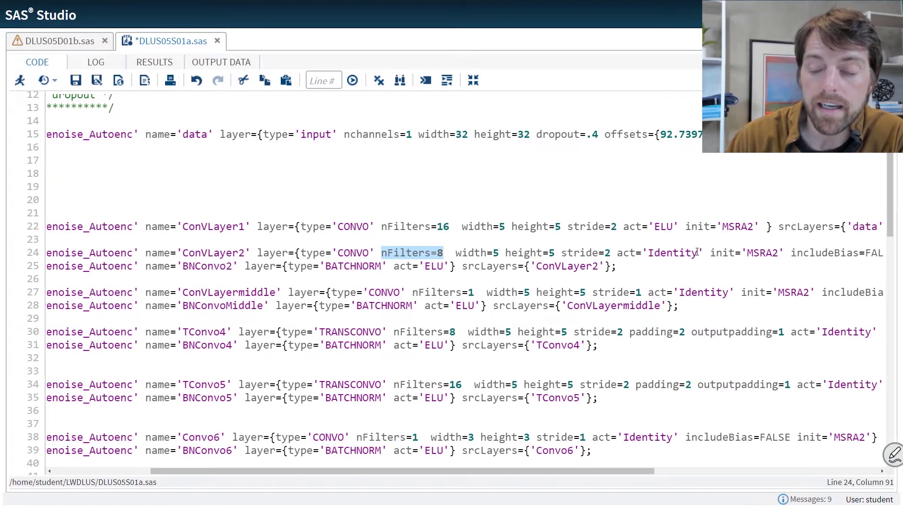
left_click_drag(703, 253, 654, 253)
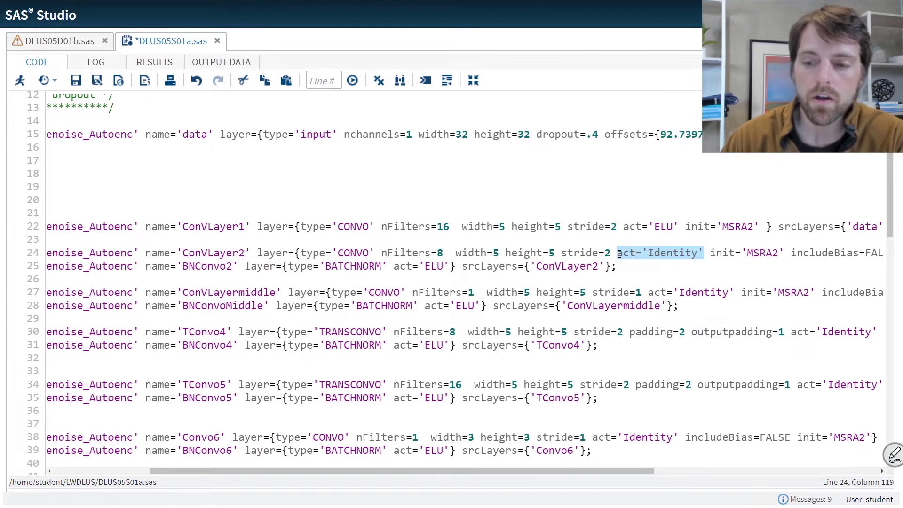
left_click(37, 254)
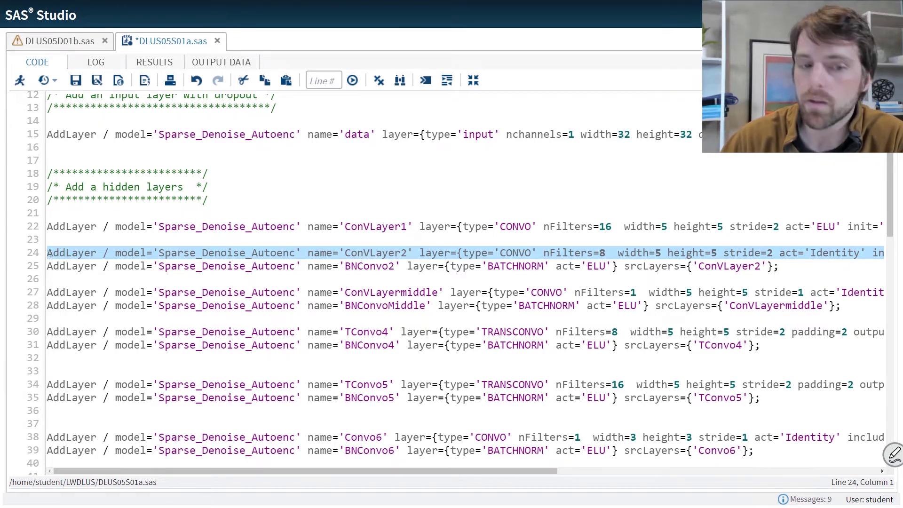
left_click(36, 266)
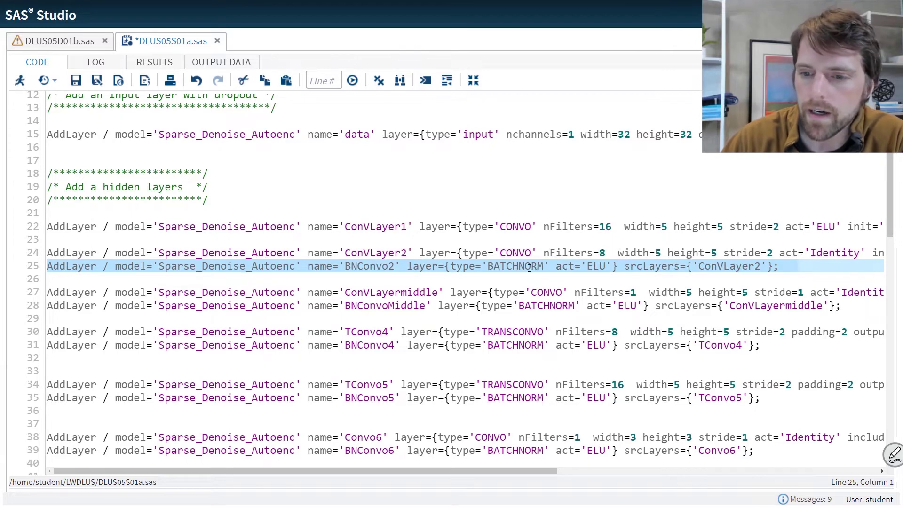
left_click(545, 266)
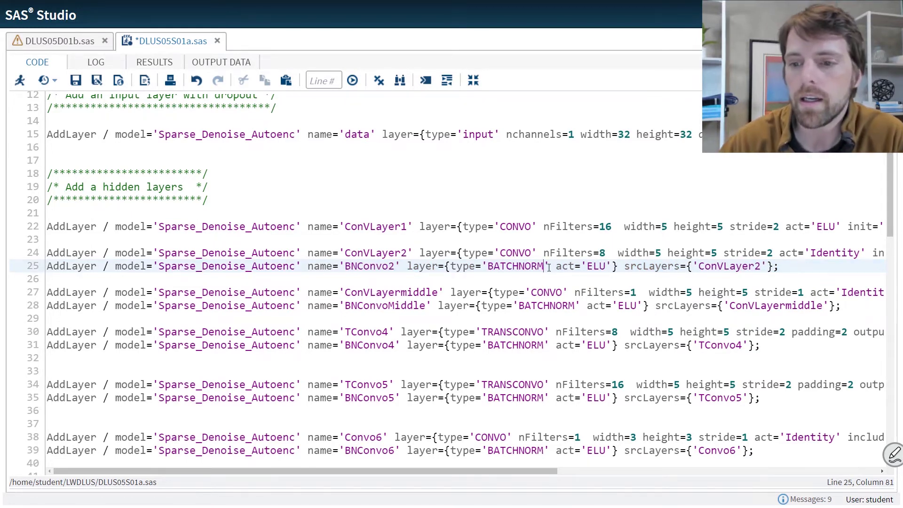
left_click_drag(560, 266, 609, 267)
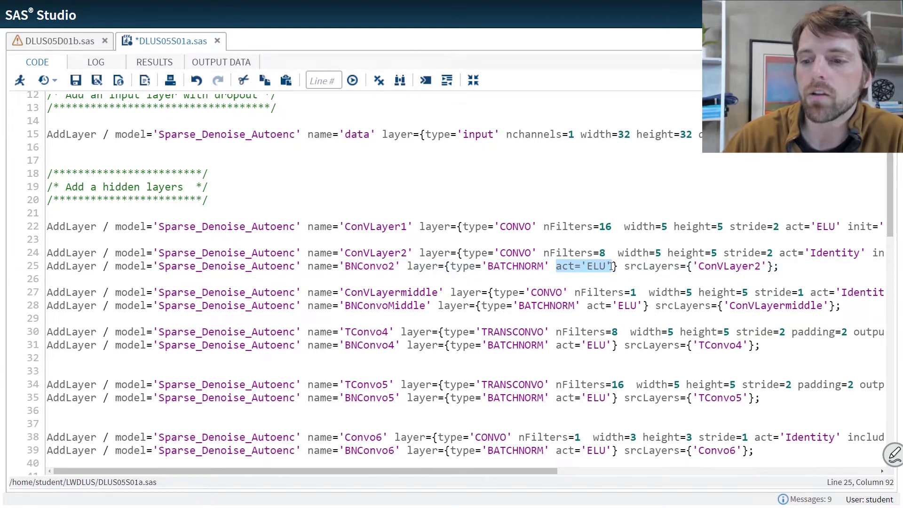
left_click_drag(549, 266, 483, 266)
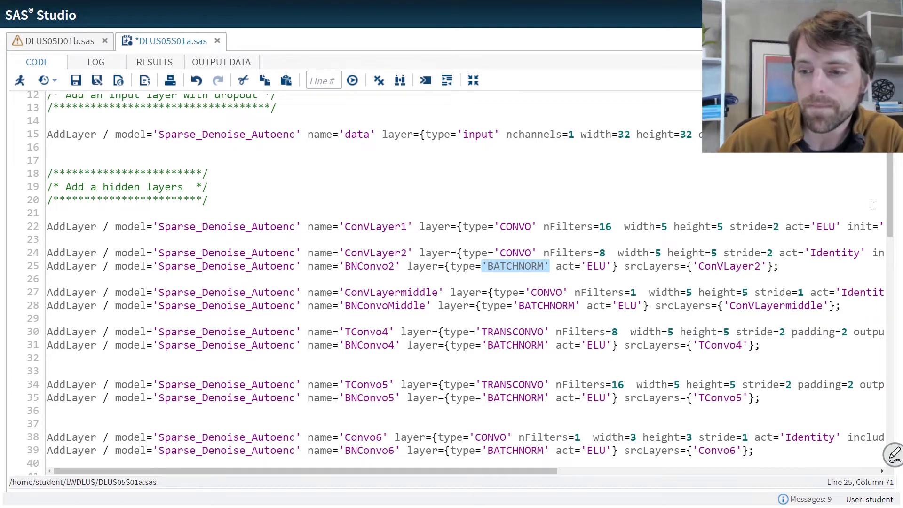
scroll(671, 258, "down", 1)
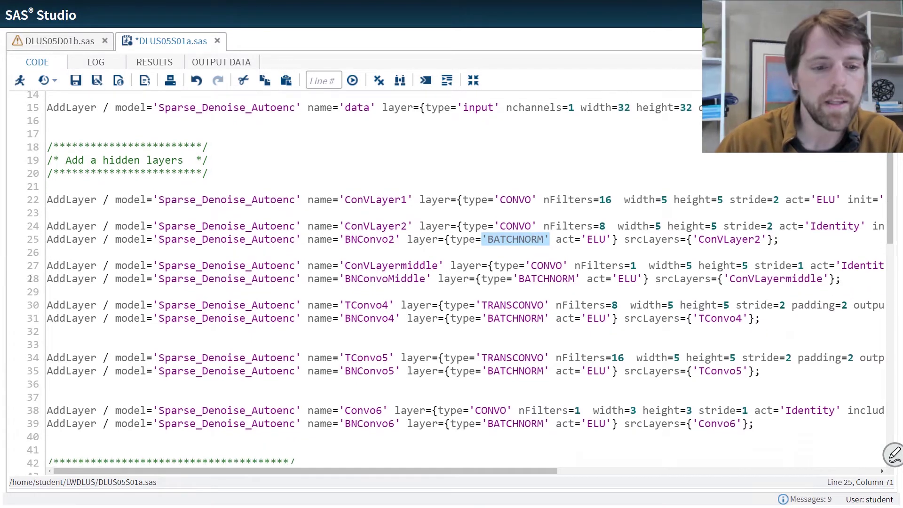
left_click_drag(36, 267, 35, 281)
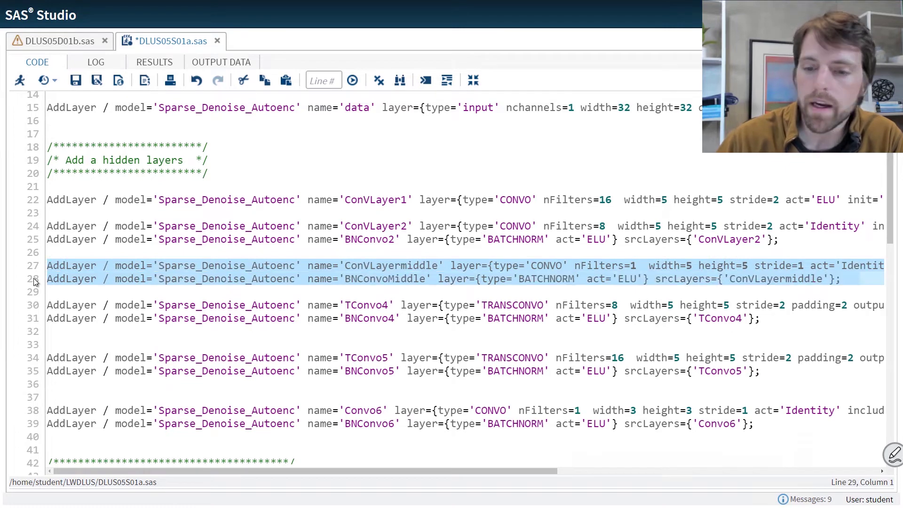
left_click(634, 265)
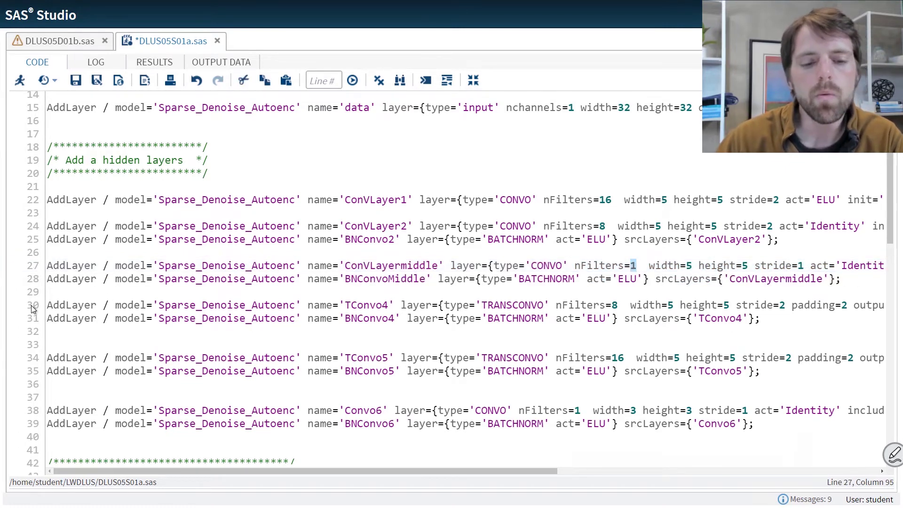
left_click_drag(33, 309, 34, 320)
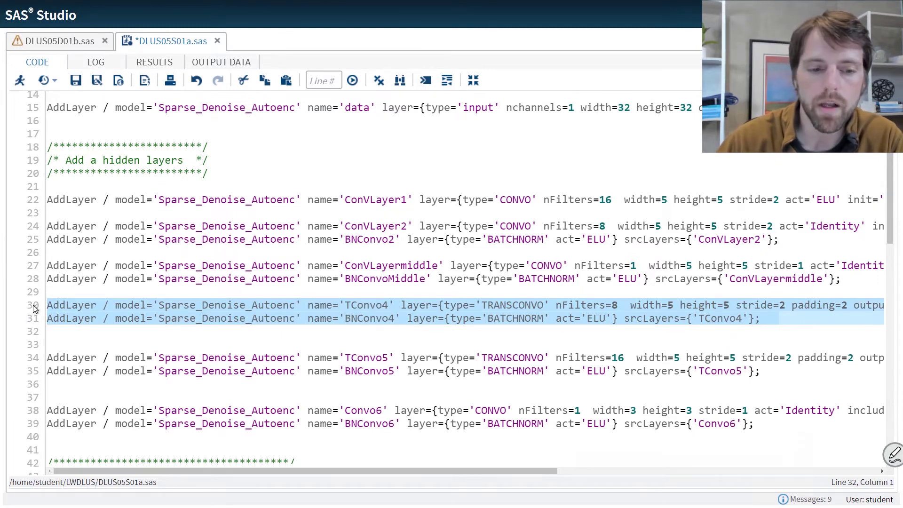
left_click_drag(37, 344, 38, 371)
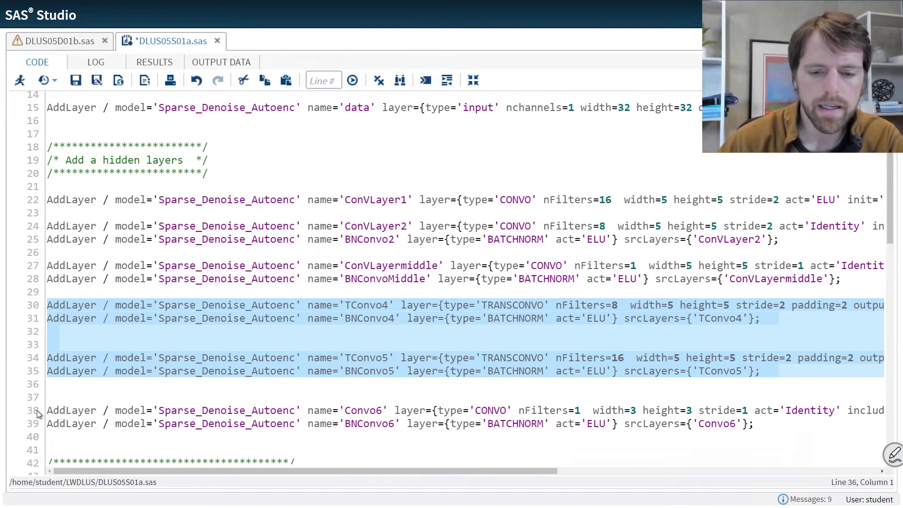
left_click_drag(36, 410, 35, 427)
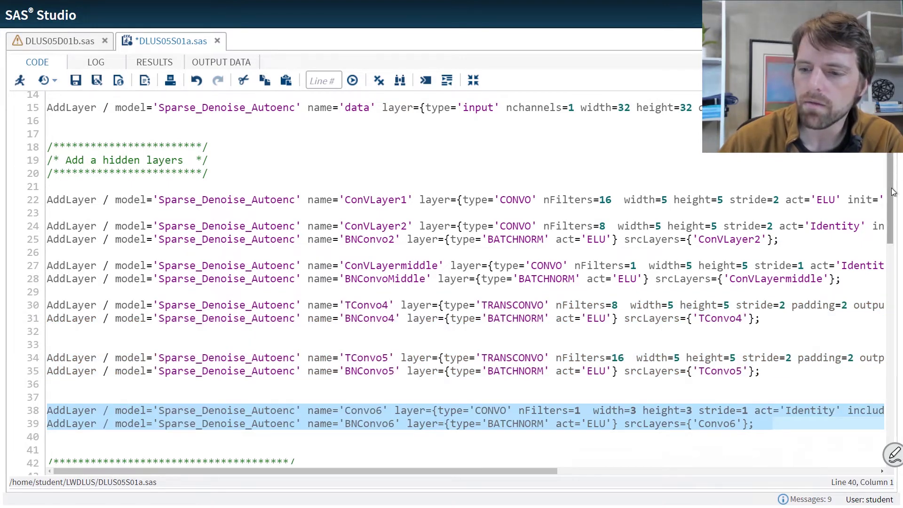
left_click_drag(890, 188, 890, 223)
left_click_drag(32, 339, 35, 351)
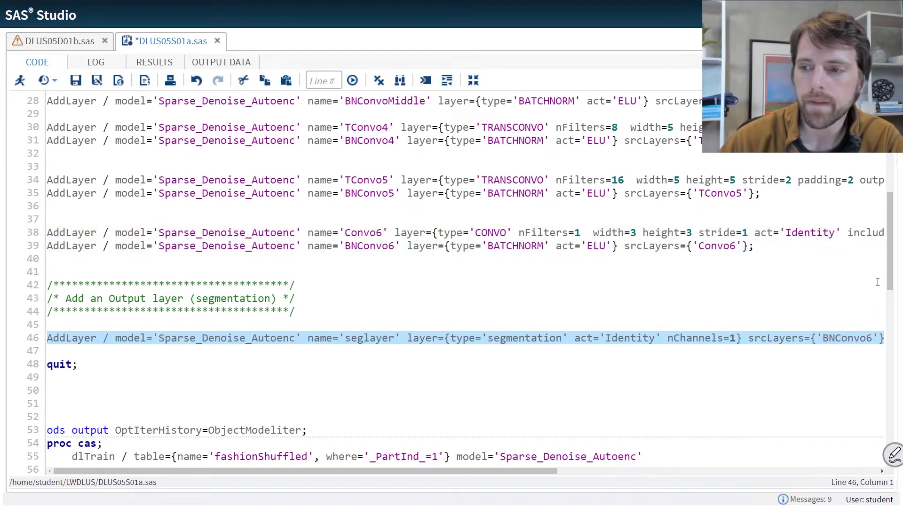
scroll(889, 282, "down", 2)
scroll(896, 282, "down", 2)
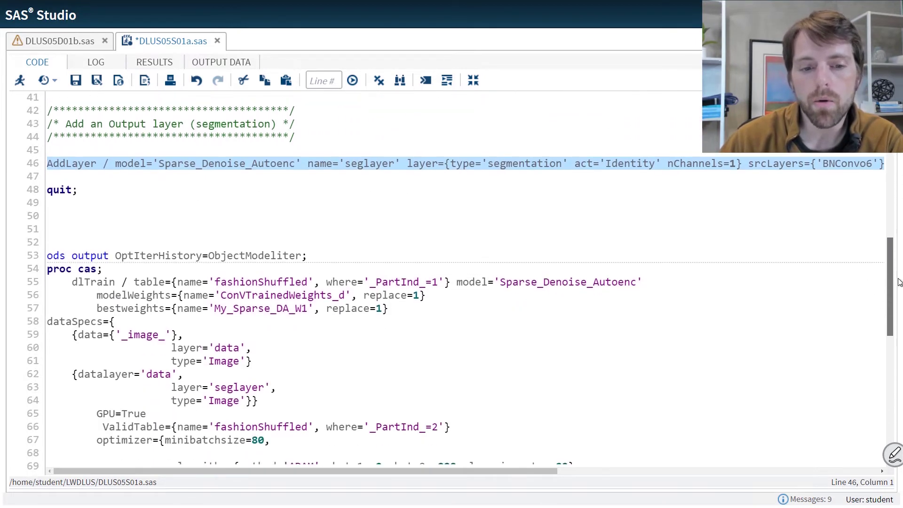
scroll(898, 282, "down", 3)
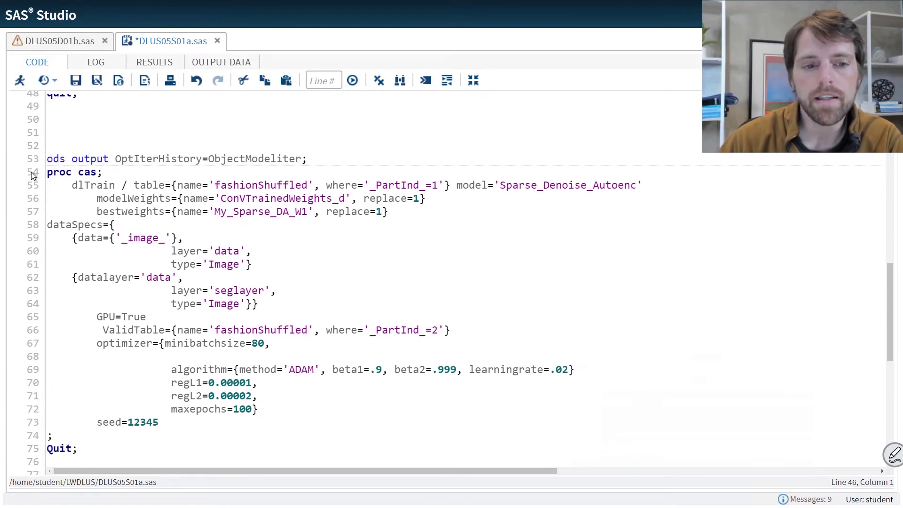
left_click(34, 172)
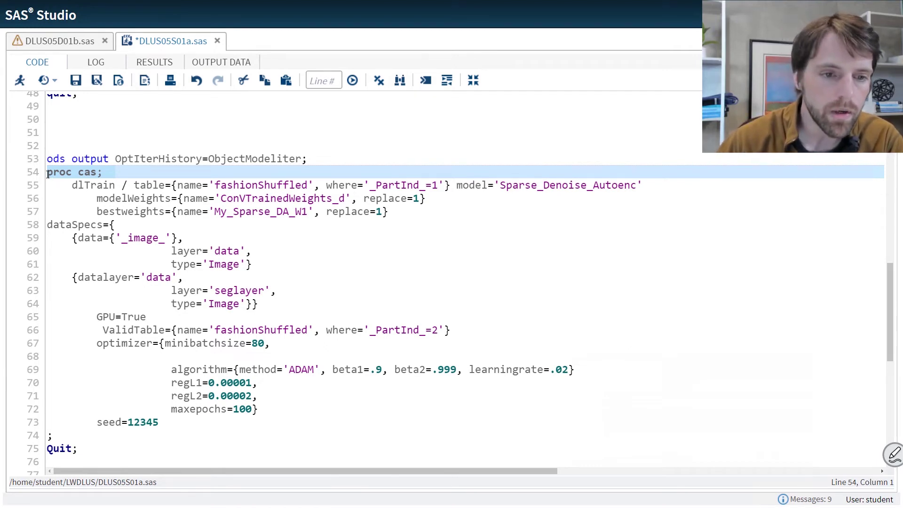
left_click_drag(47, 173, 48, 456)
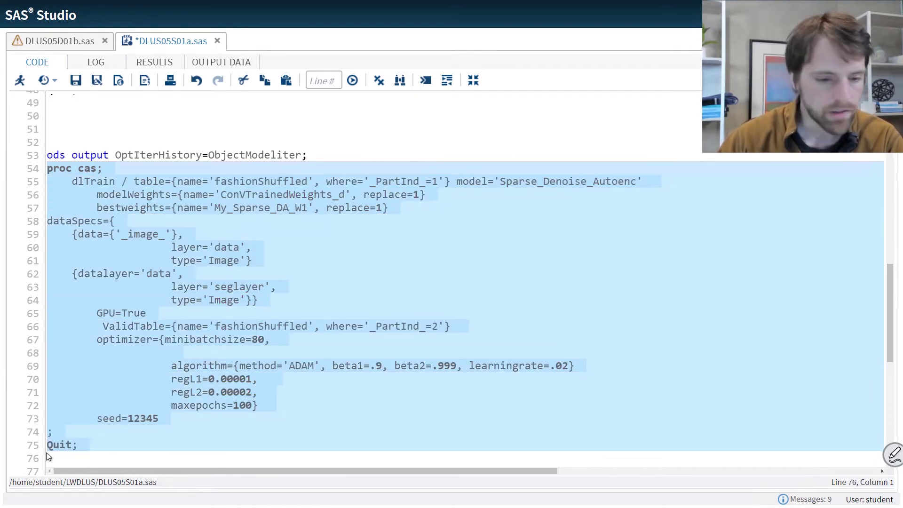
scroll(45, 423, "down", 3)
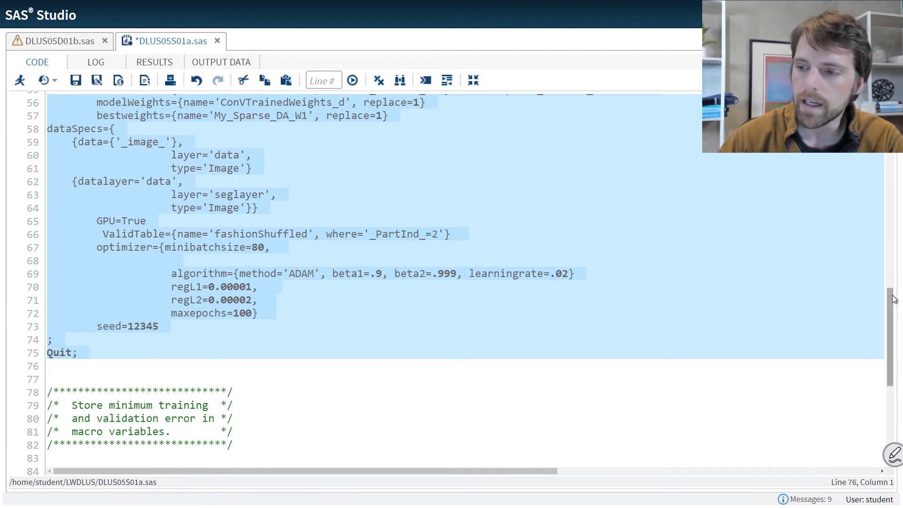
scroll(885, 280, "up", 1)
scroll(885, 279, "up", 2)
left_click_drag(166, 395, 252, 394)
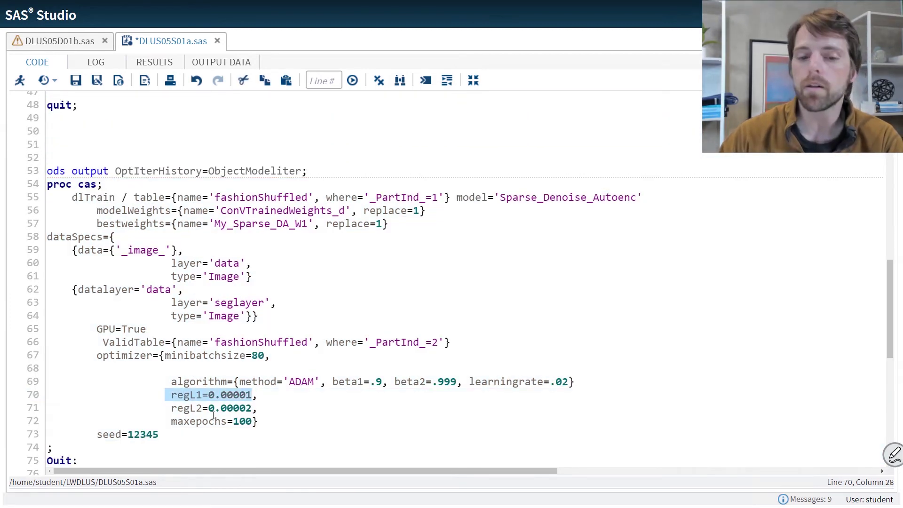
left_click_drag(170, 409, 243, 410)
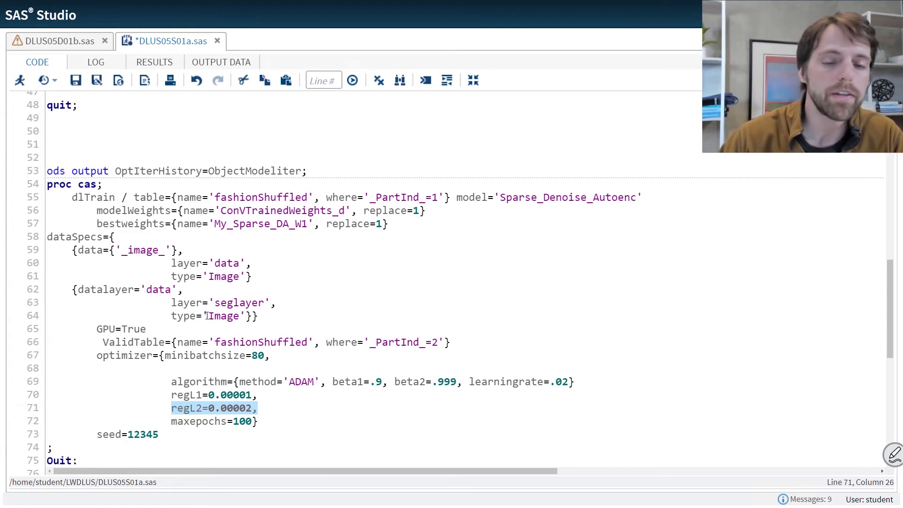
left_click_drag(888, 289, 887, 277)
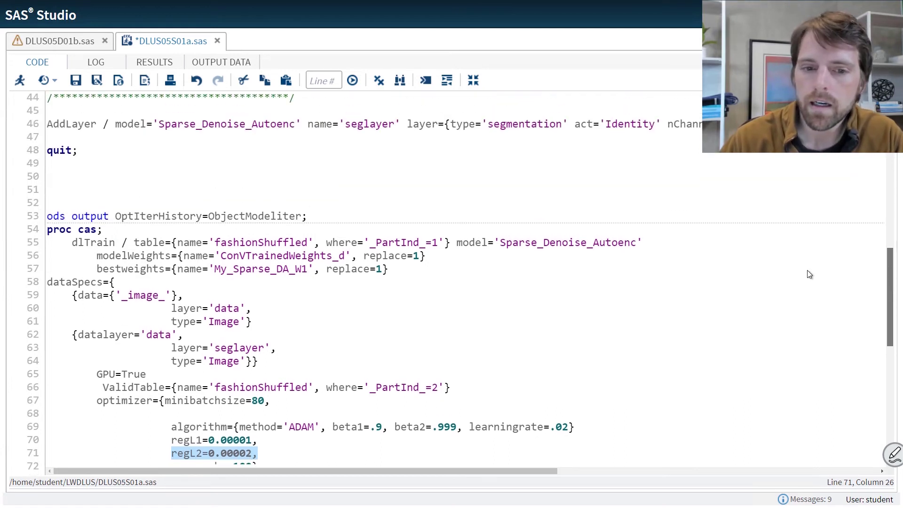
left_click(75, 181)
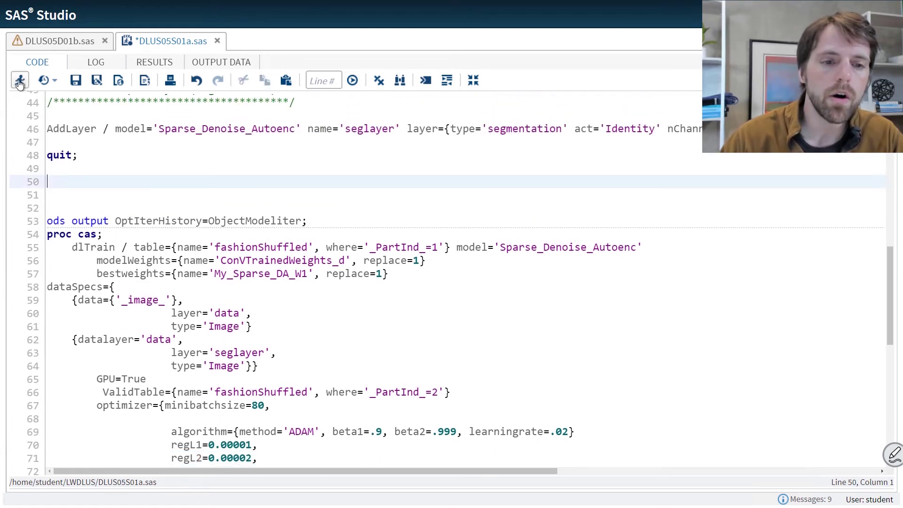
Run the whole autoencoder program and view the error-rate plot ending near 70.3 and 68.5
left_click_drag(84, 156, 56, 119)
left_click_drag(56, 198, 153, 366)
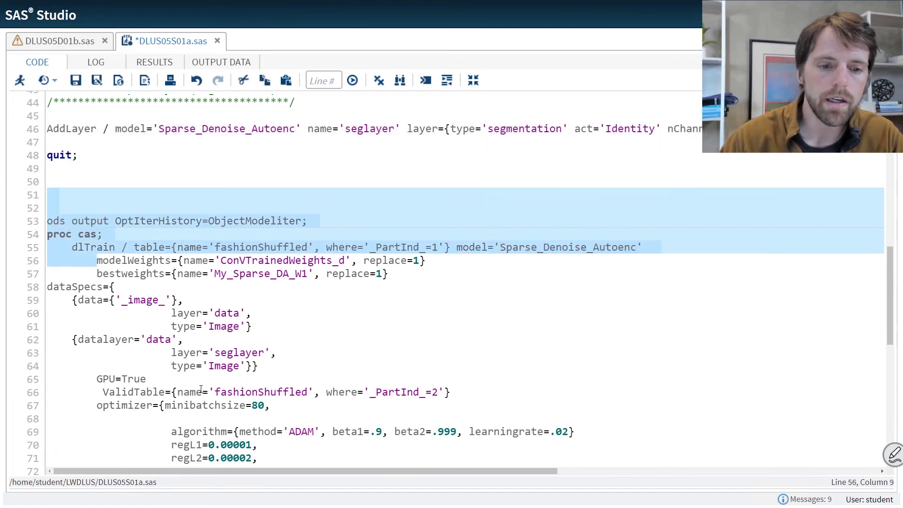
left_click(153, 388)
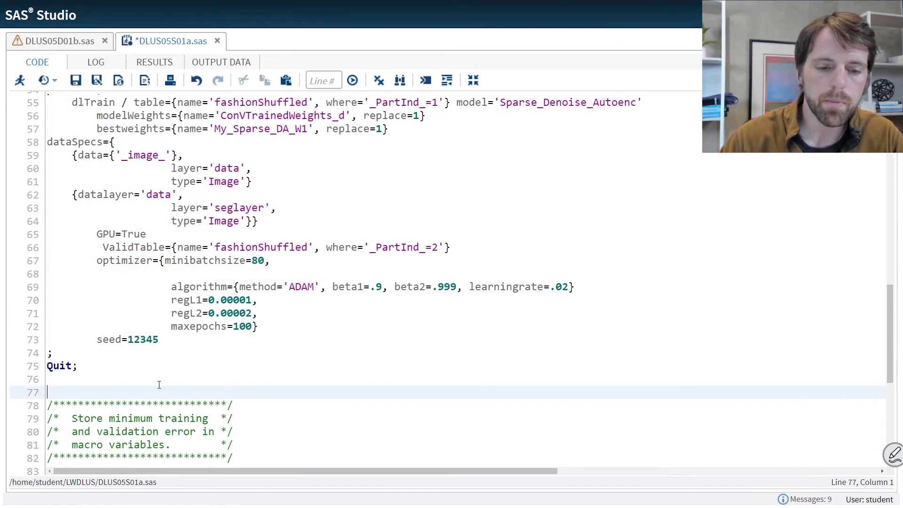
left_click(20, 81)
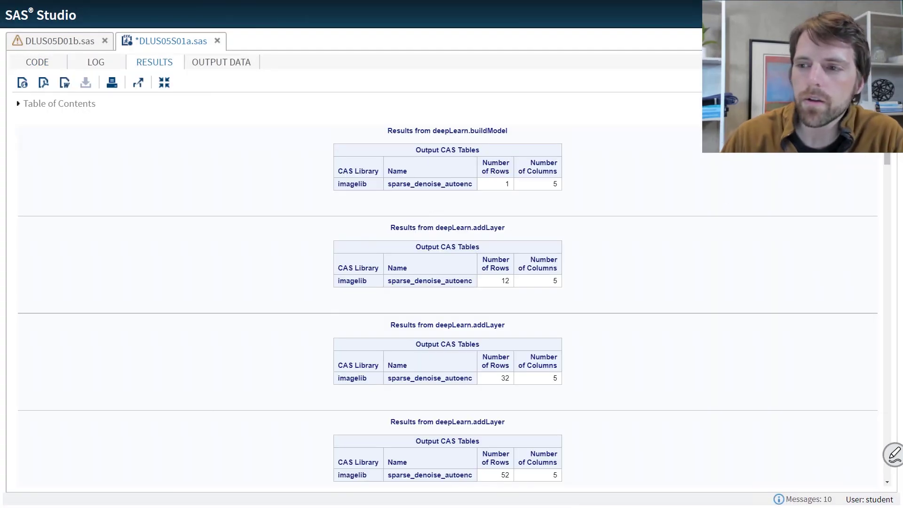
scroll(890, 158, "down", 1)
left_click_drag(888, 160, 901, 461)
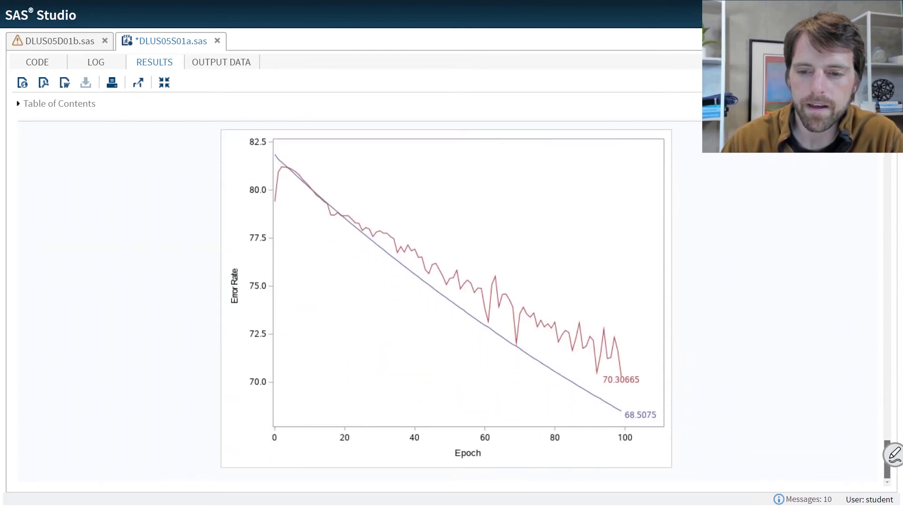